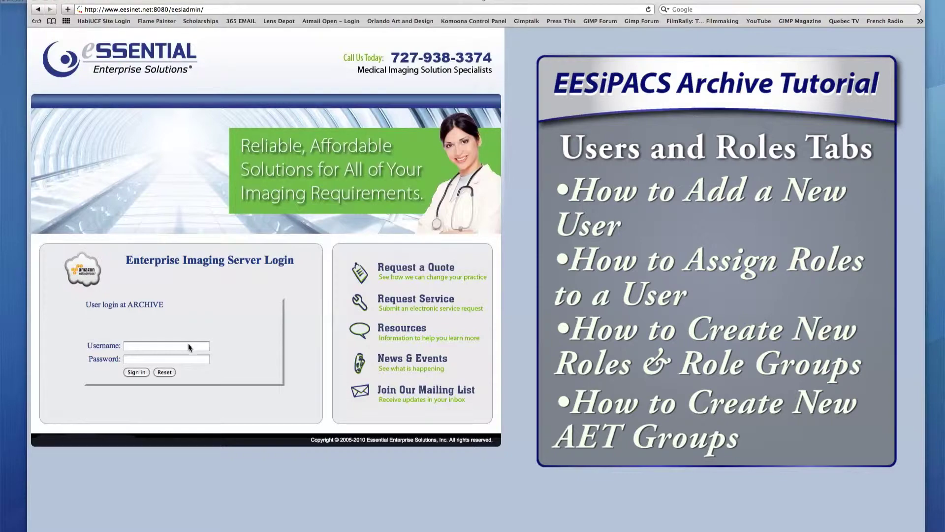
- Log in as the admin user and go to the Users list
click(189, 345)
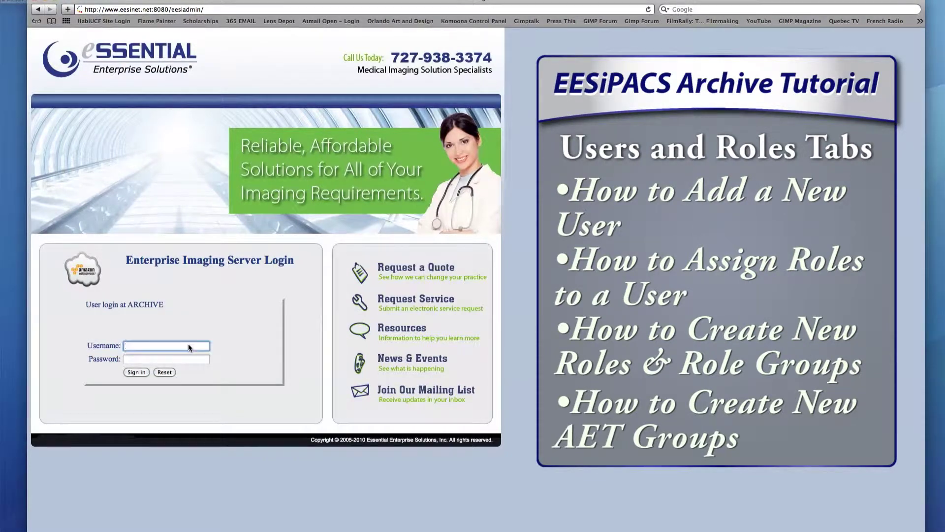
text(ad)
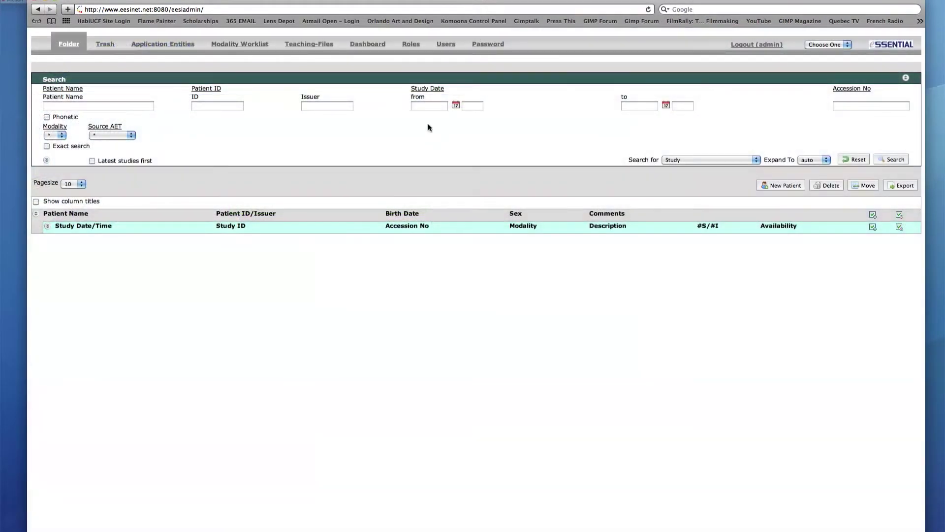
click(448, 47)
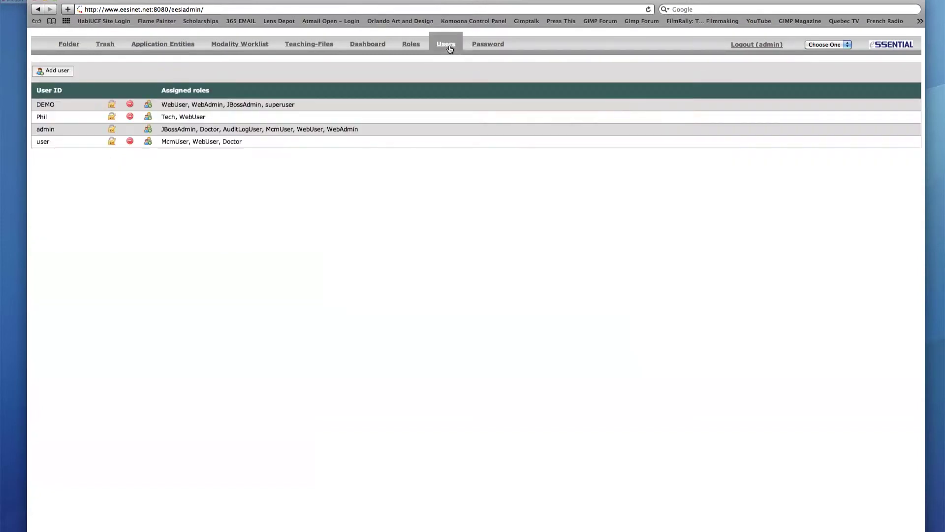
- Add user MikeTech with its password entered and confirmed, and save the account
click(56, 71)
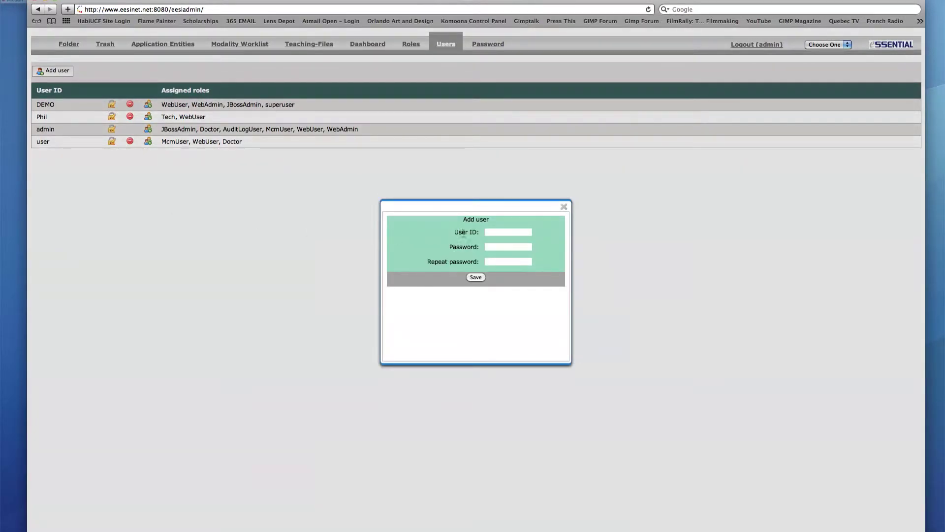
click(495, 232)
text(MikeTech)
key(Tab)
text(**********)
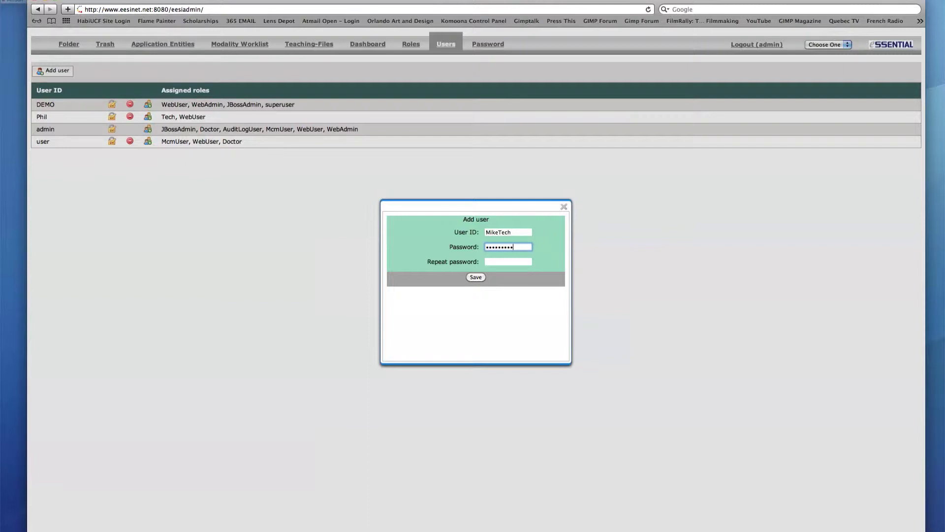
key(Tab)
text(*******)
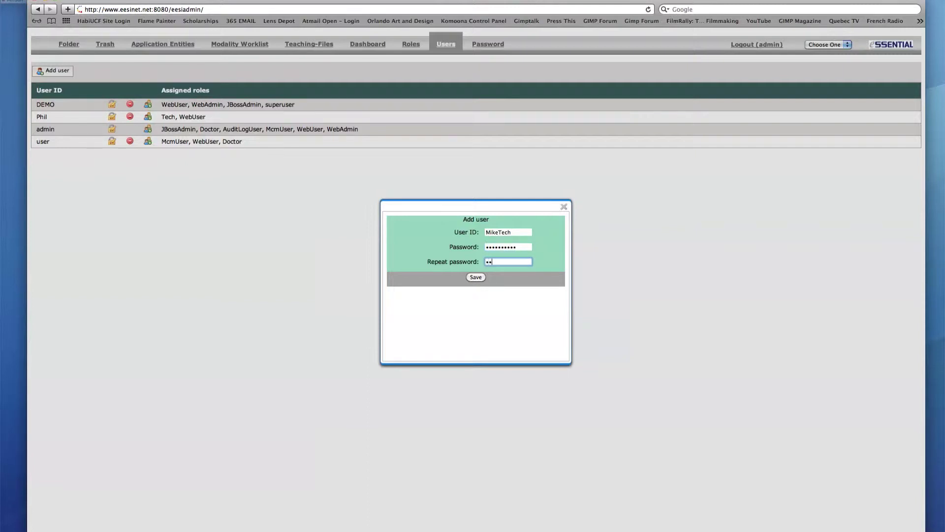
text(***)
click(476, 277)
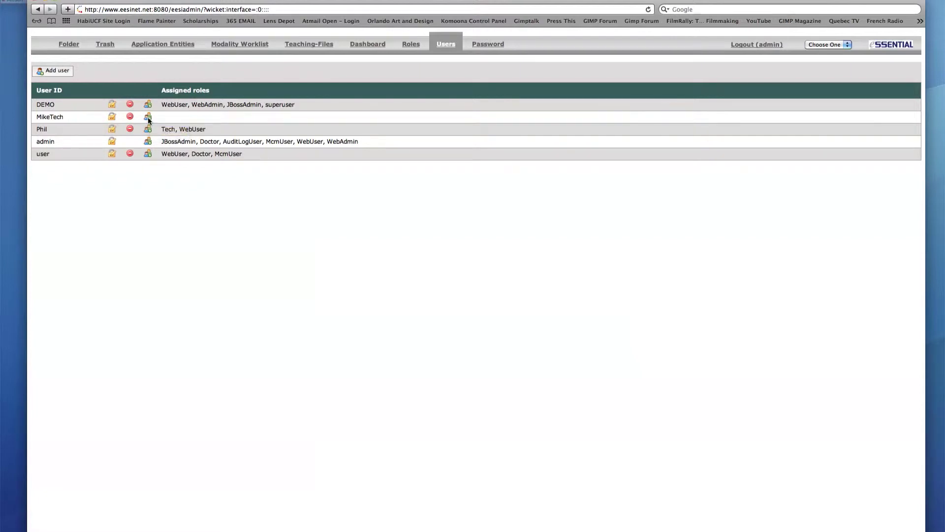
- Bring up the role assignments for the new MikeTech account
click(148, 117)
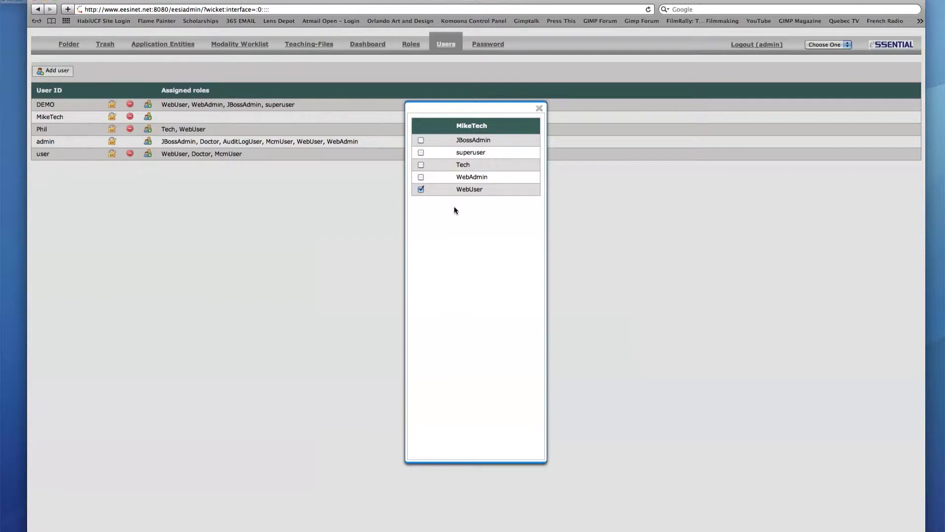
- Give MikeTech the Tech role alongside WebUser and close the role dialog
click(421, 165)
click(539, 108)
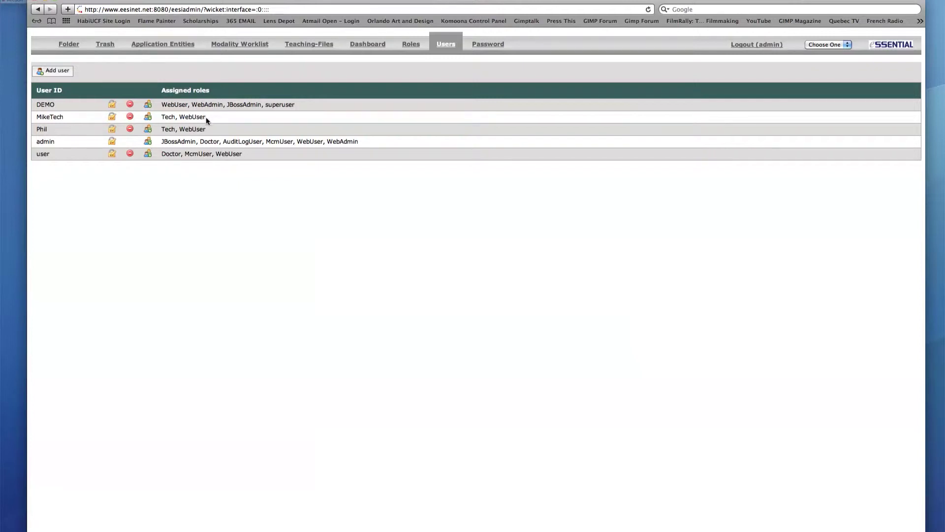
click(411, 45)
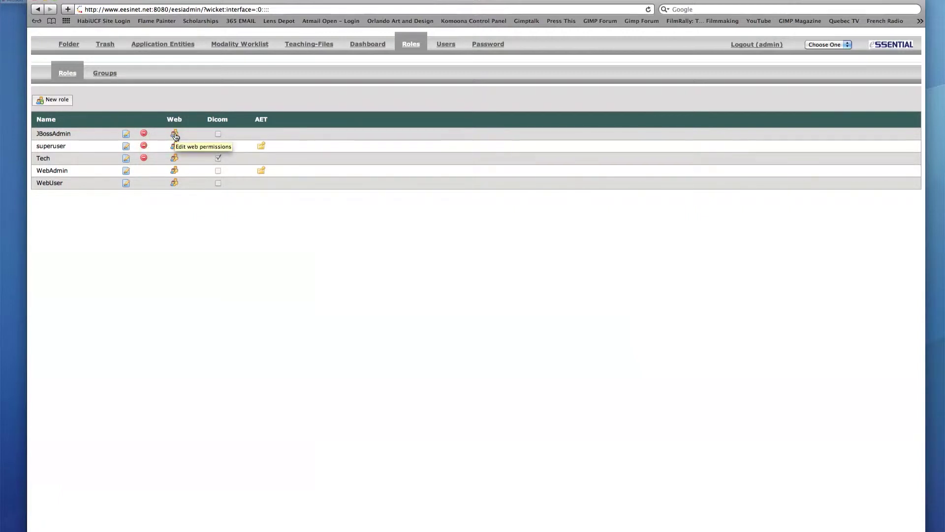
- Review the full list of JBossAdmin's Web permissions, then close it
click(175, 134)
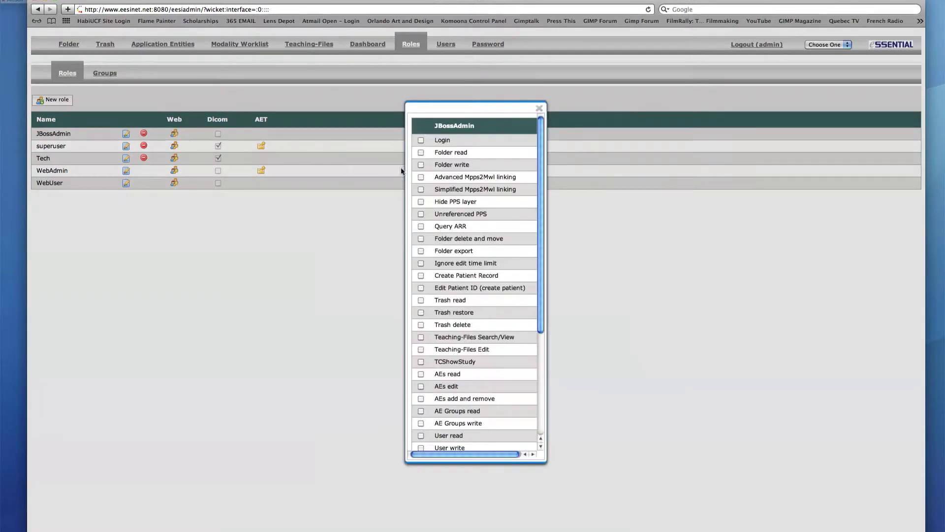
drag(542, 124, 544, 234)
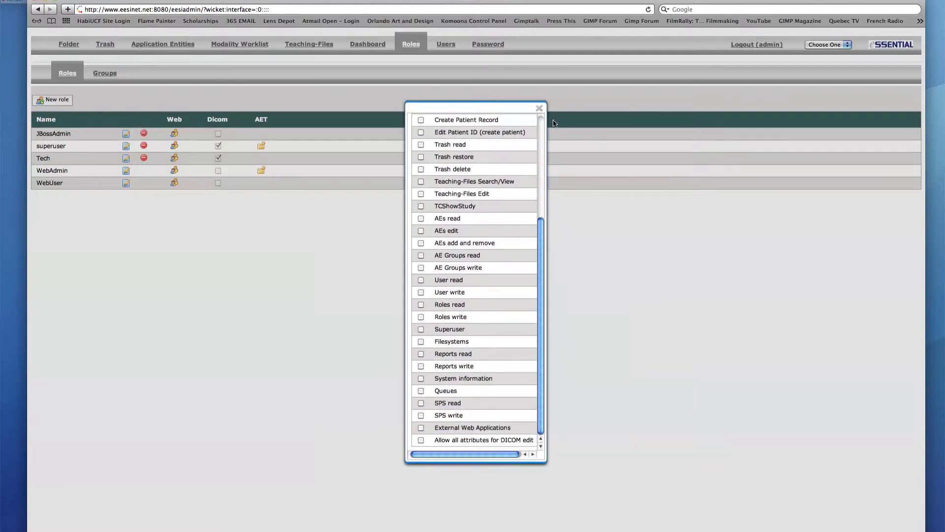
click(539, 108)
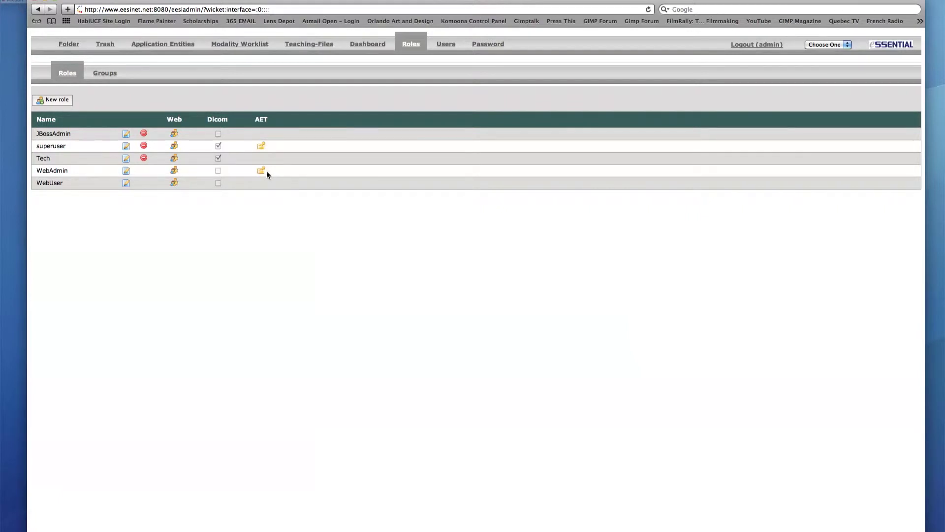
click(126, 170)
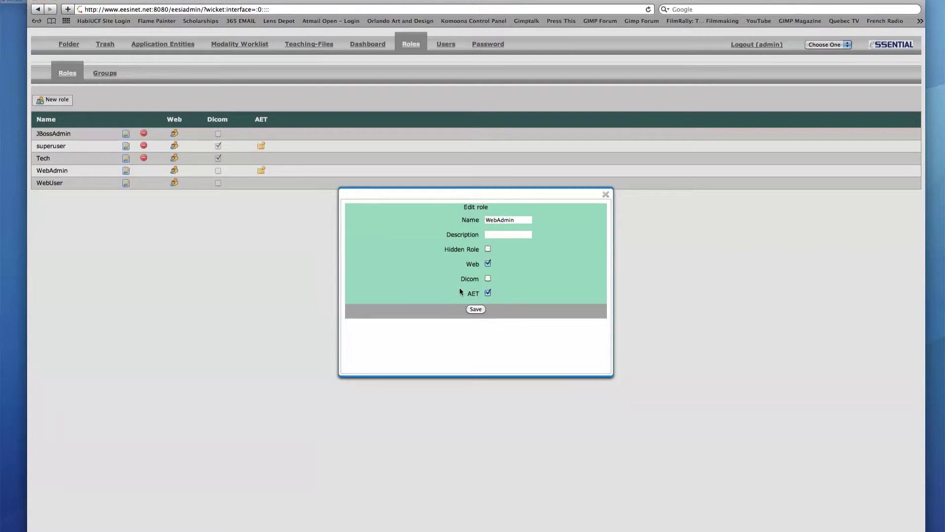
click(606, 195)
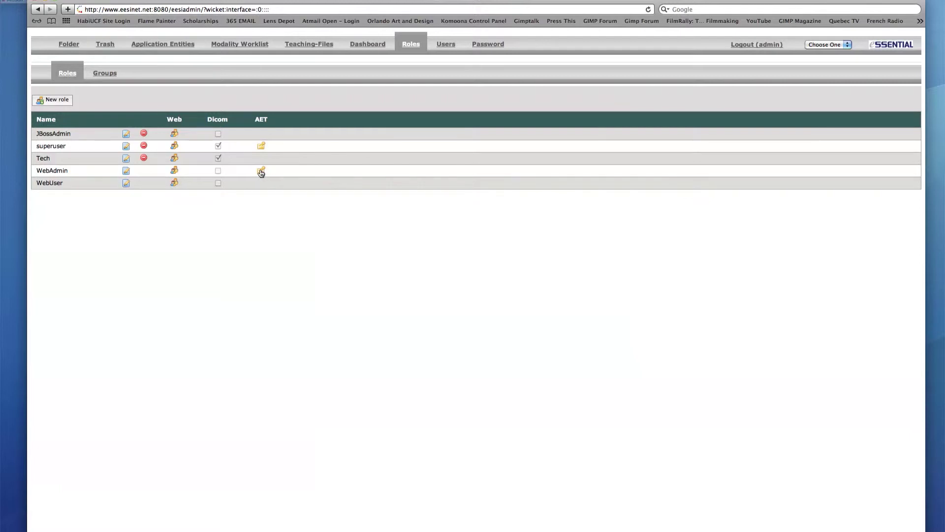
click(261, 170)
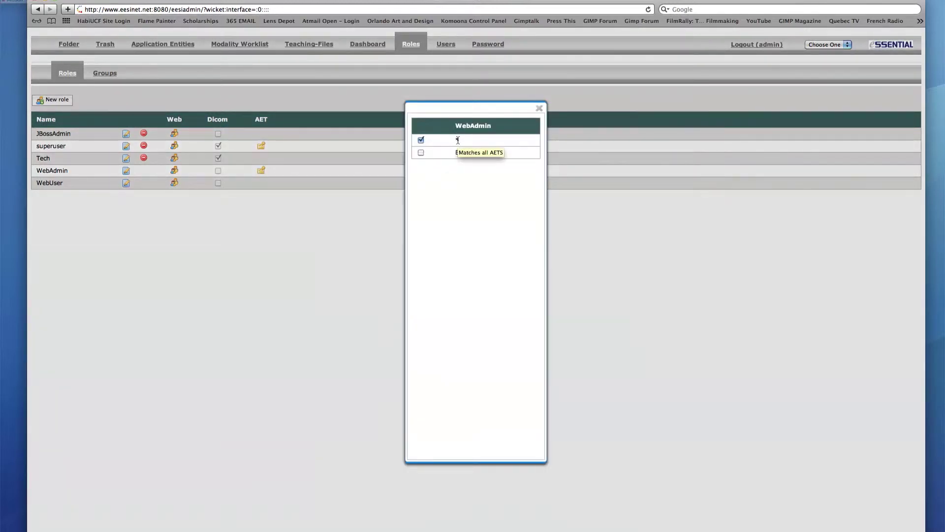
click(538, 108)
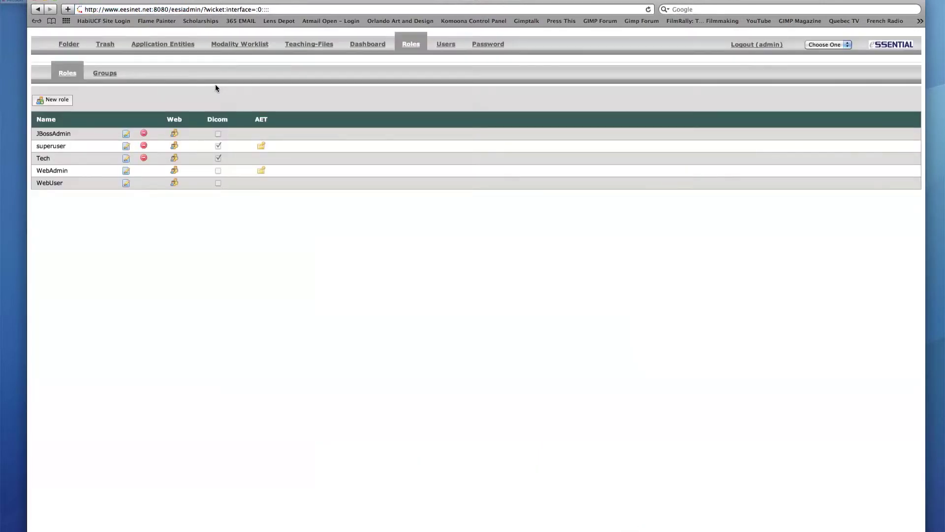
- Create AE group WEBPORTAL, described 'May access Web Portal', with the WEBPORTAL AET assigned
click(182, 46)
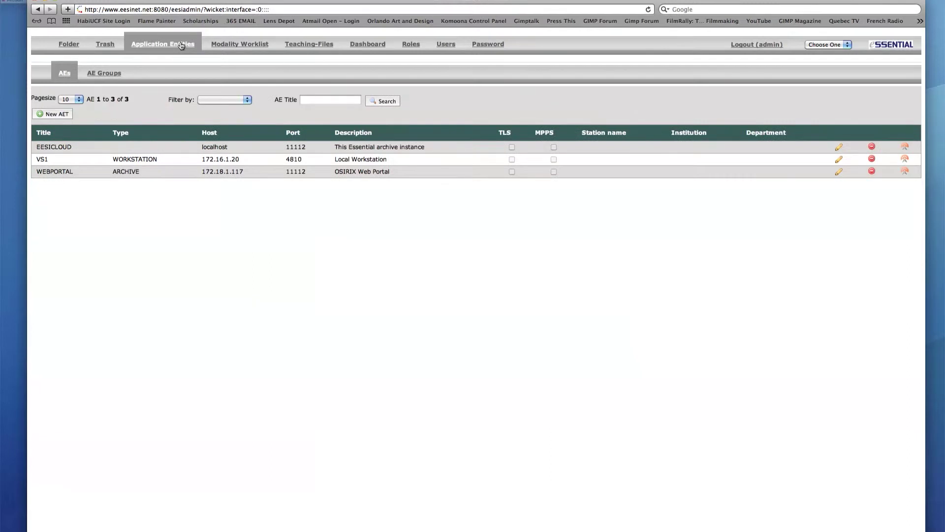
click(114, 76)
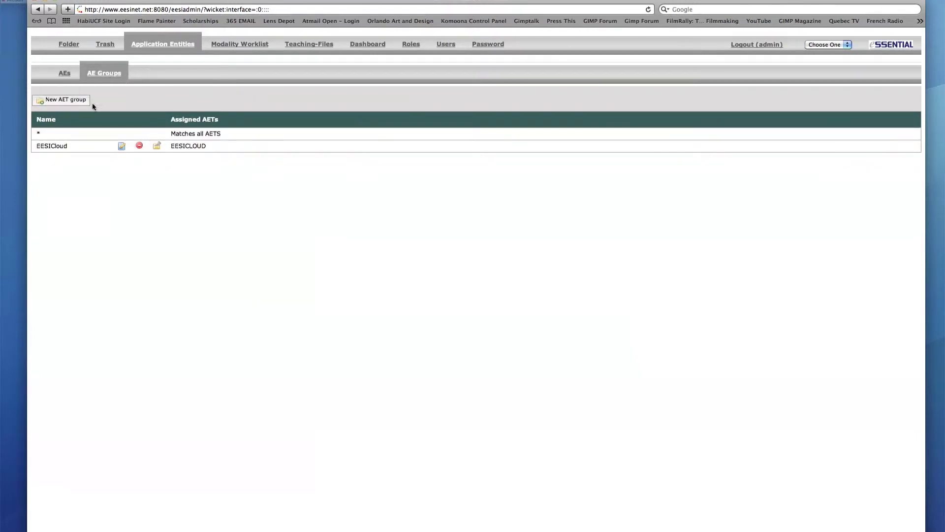
click(77, 101)
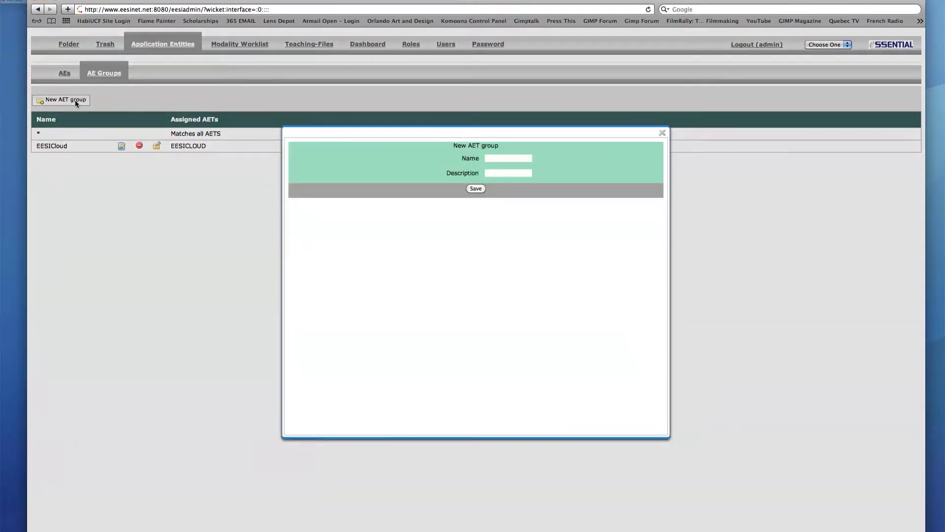
click(507, 158)
text(WEBPORTAL)
key(Tab)
text(May access W)
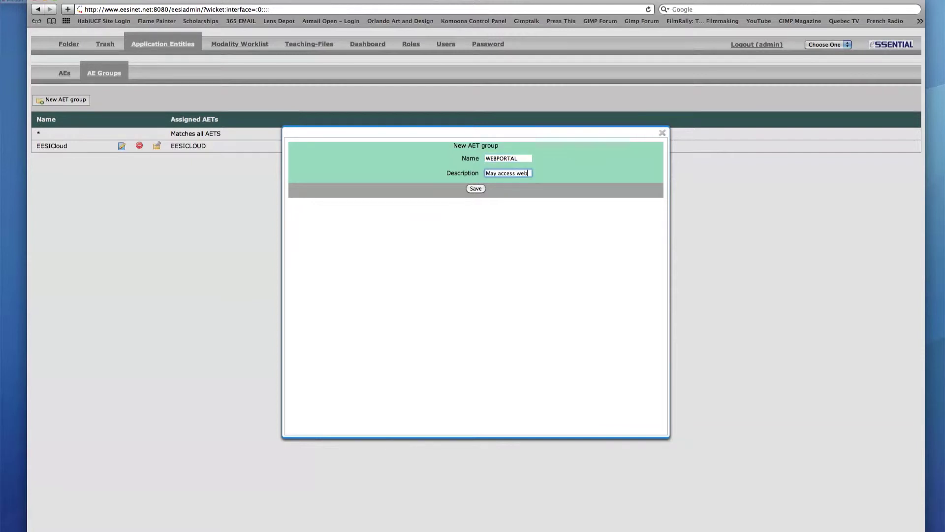
text(eb Portal)
click(475, 189)
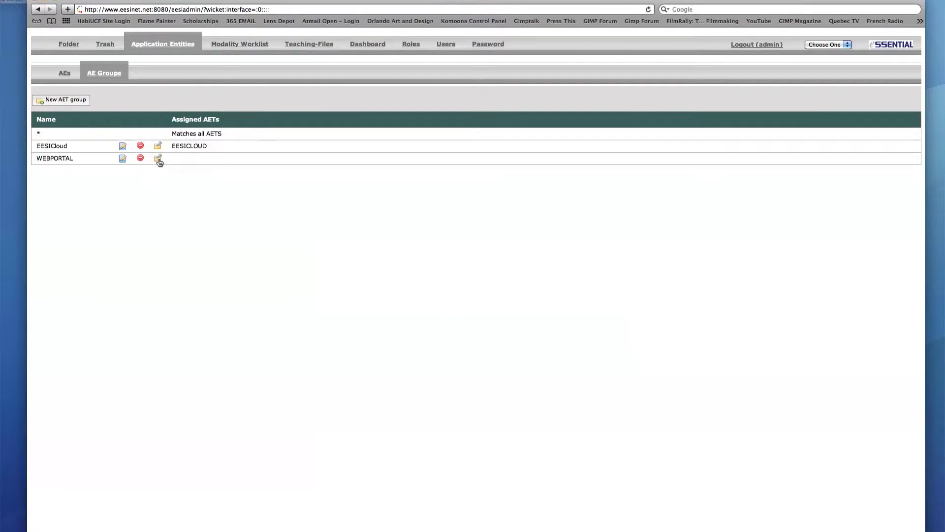
click(158, 159)
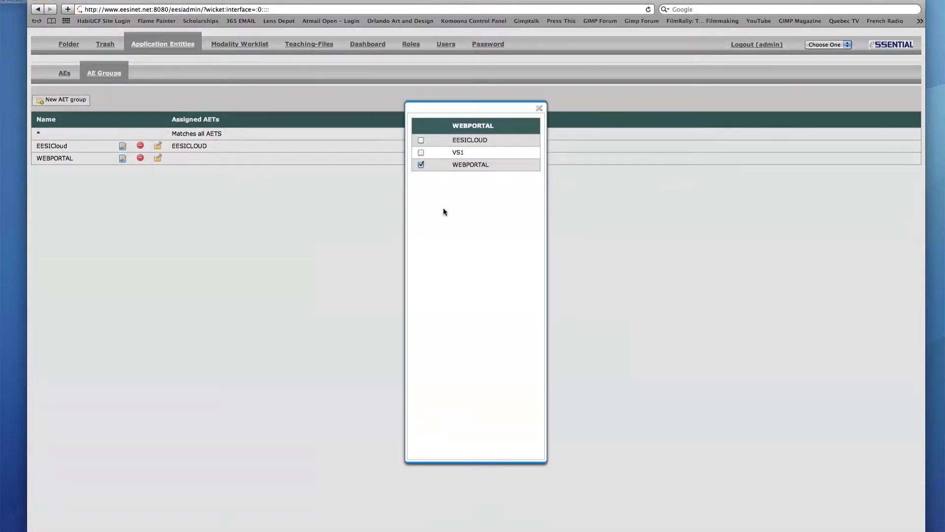
click(539, 109)
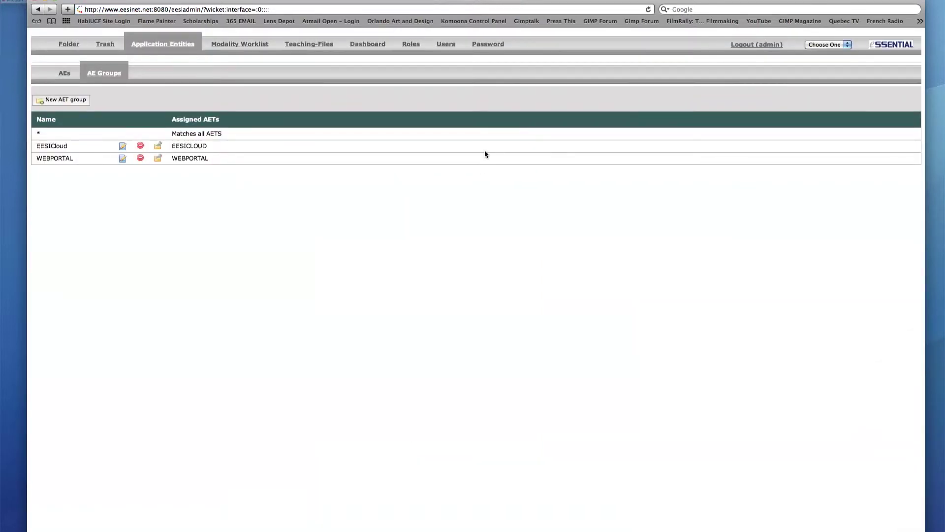
- Enable AET on the Tech role and restrict it to the EESICloud and WEBPORTAL groups
click(411, 44)
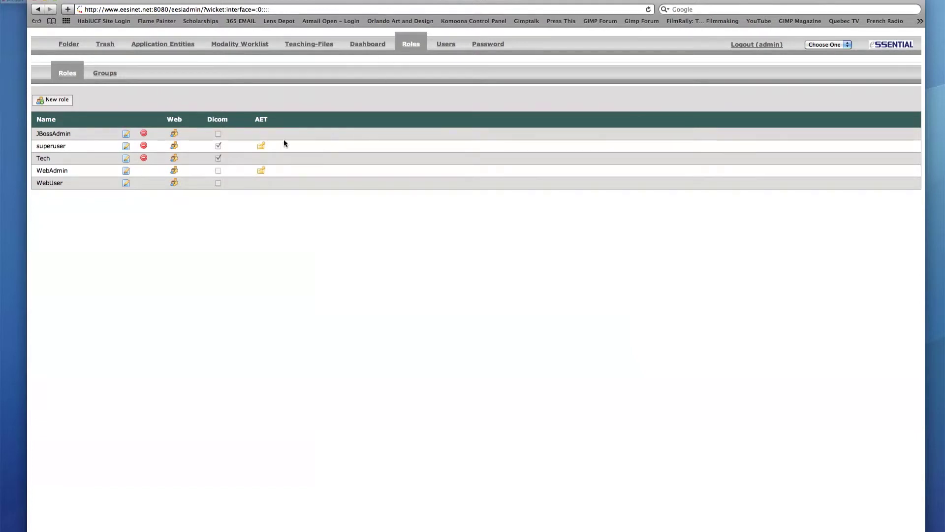
click(126, 159)
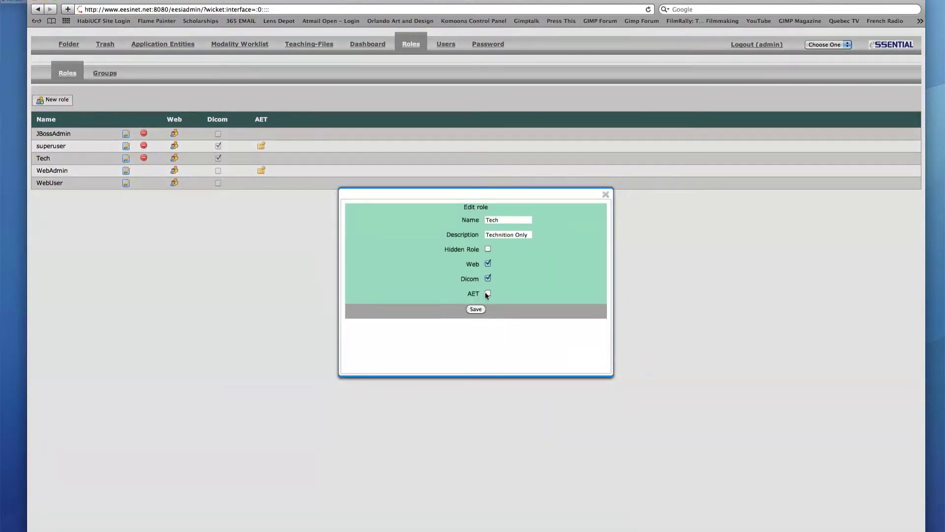
click(476, 310)
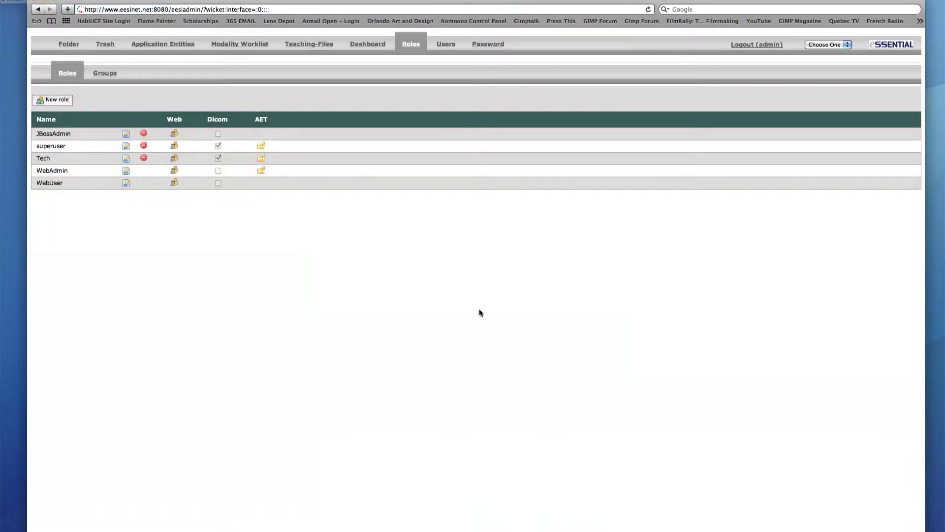
click(262, 158)
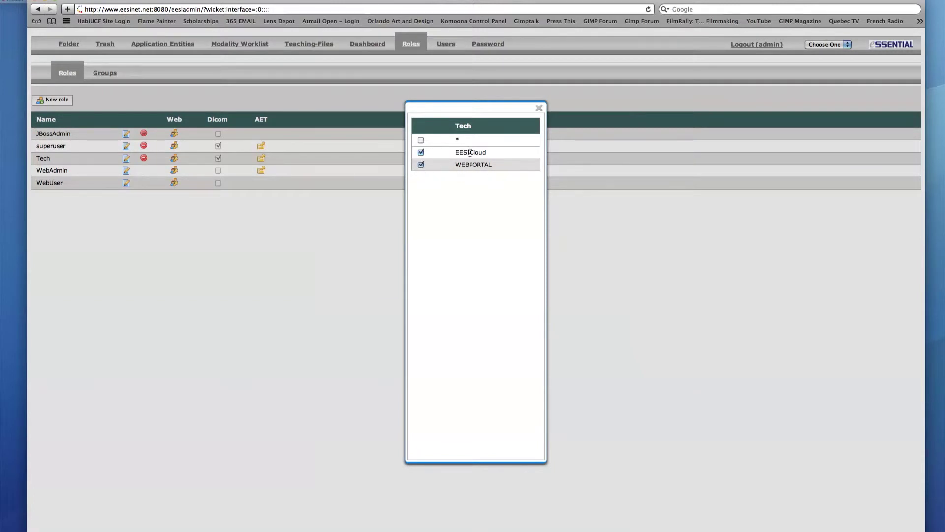
click(539, 108)
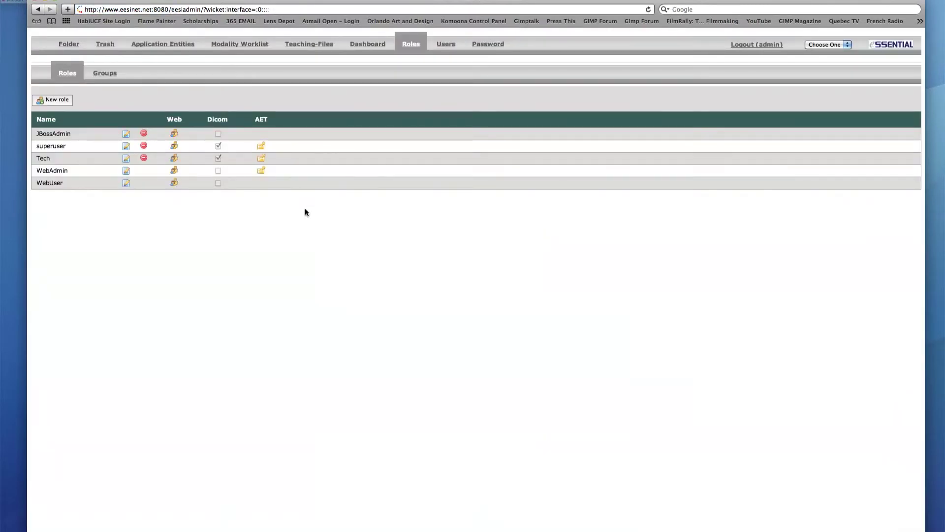
- Create group Read, described 'Read only capabilities', with colour #0066FF
click(109, 74)
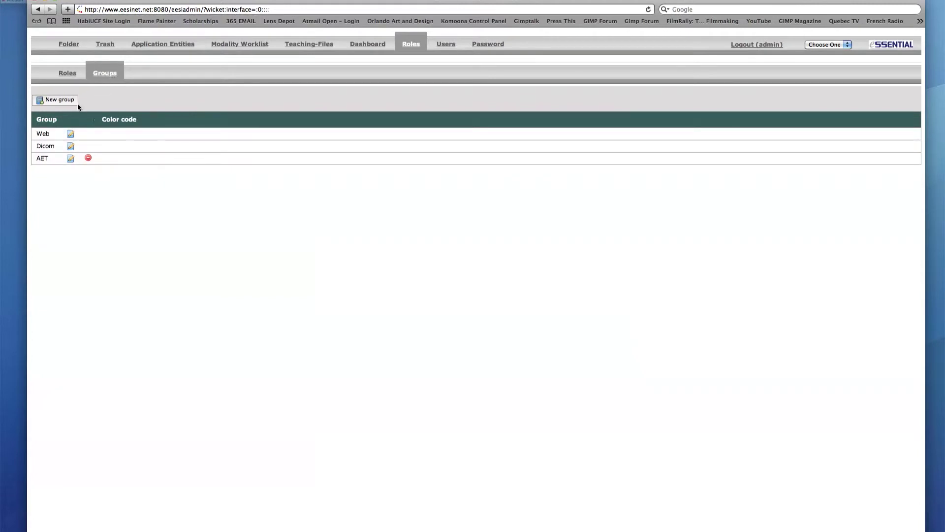
click(70, 101)
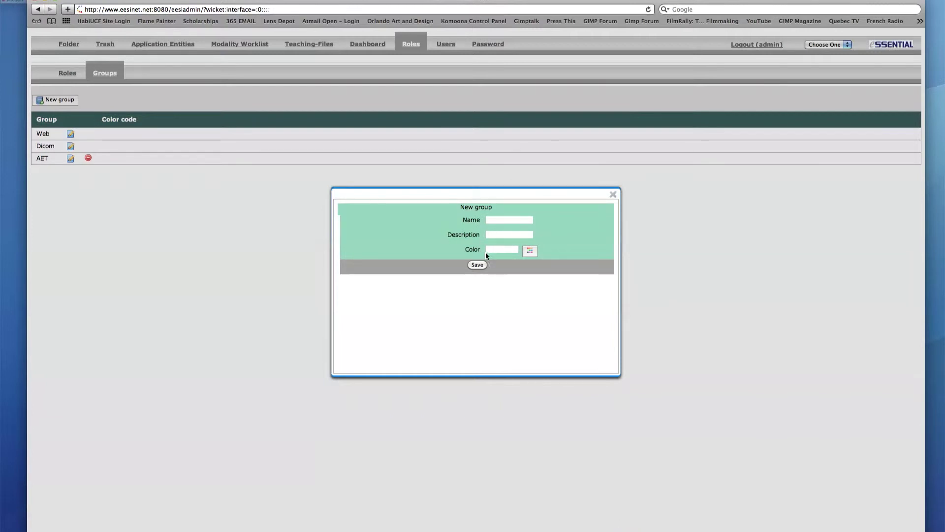
click(500, 220)
text(Re)
click(517, 235)
text(Read only capabil)
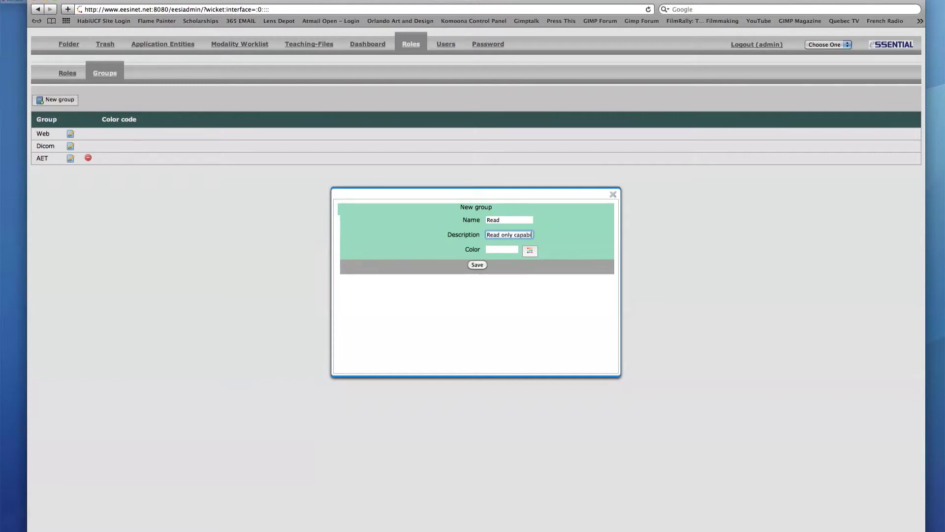
text(ities)
click(530, 251)
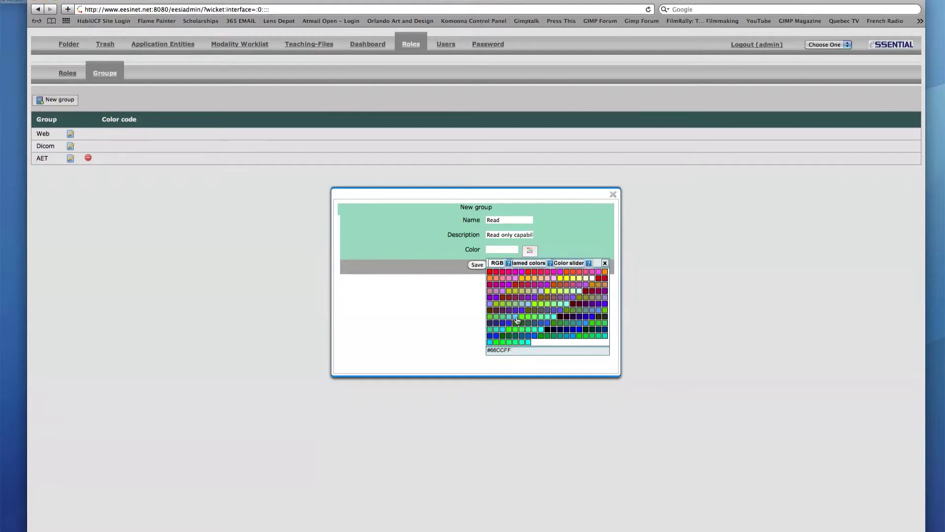
click(534, 336)
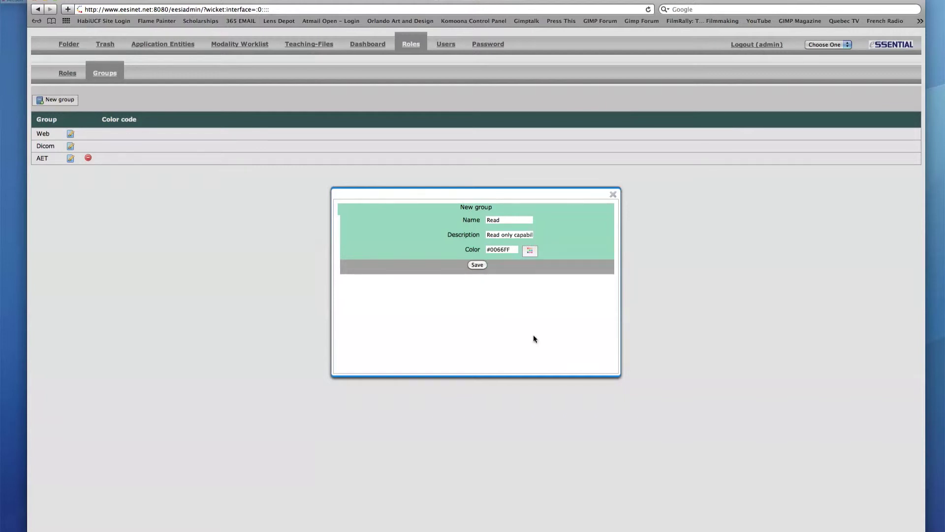
click(477, 265)
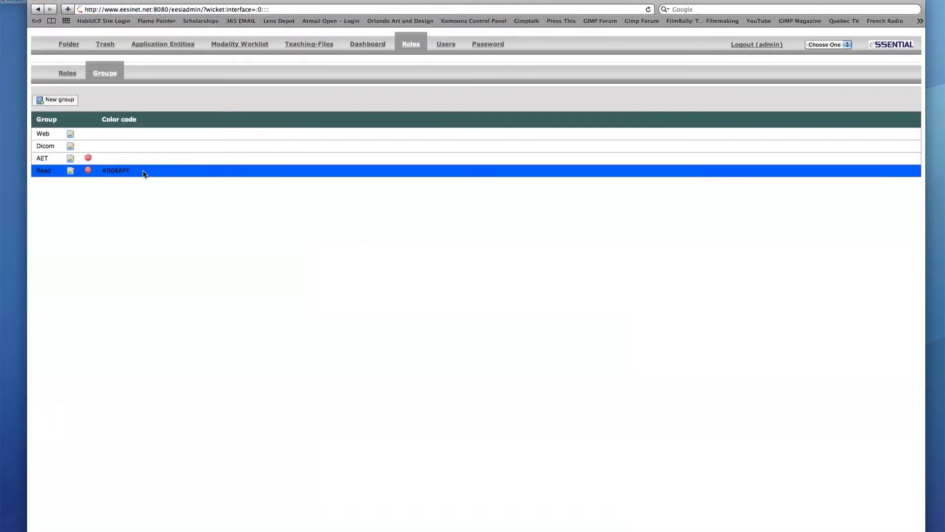
click(69, 73)
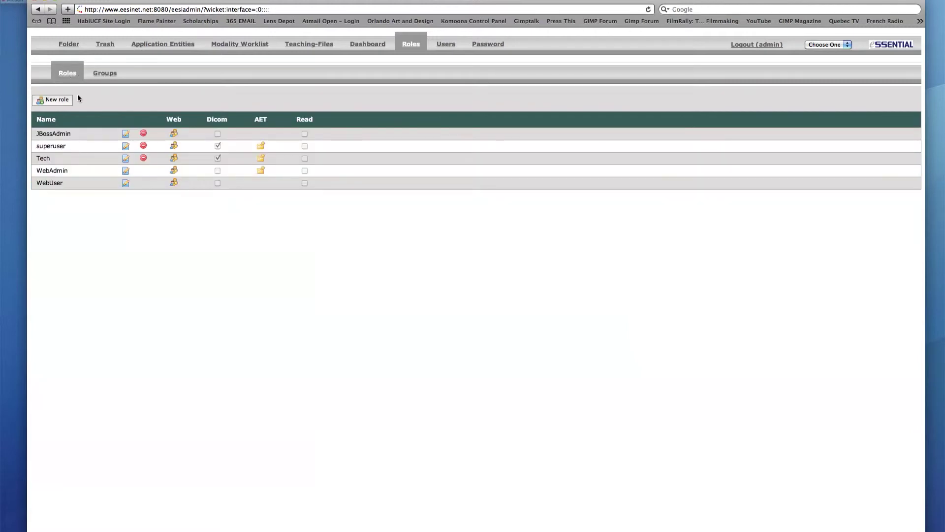
- Create role 'Read Only' described 'User may read but not write, edit, or delete', with Web and Read ticked
click(66, 99)
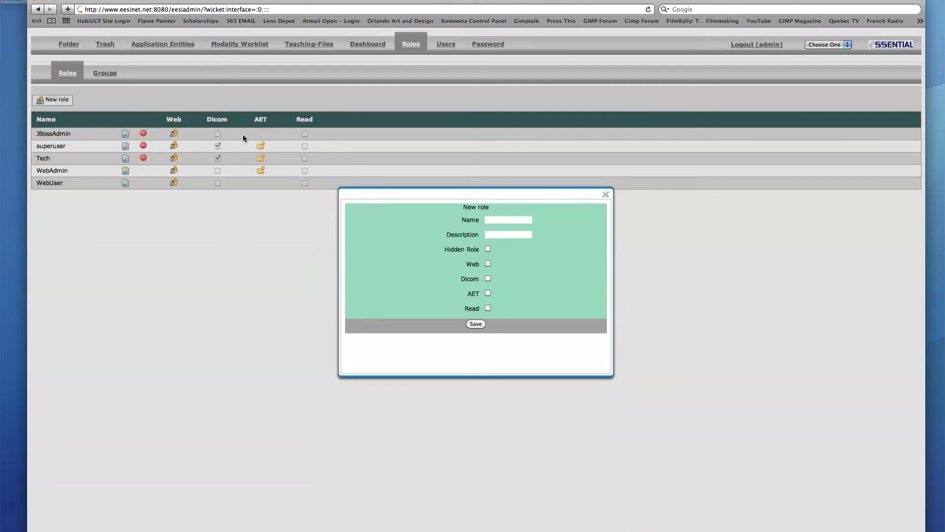
click(498, 221)
text(Read Only)
key(Tab)
text(User may read bu)
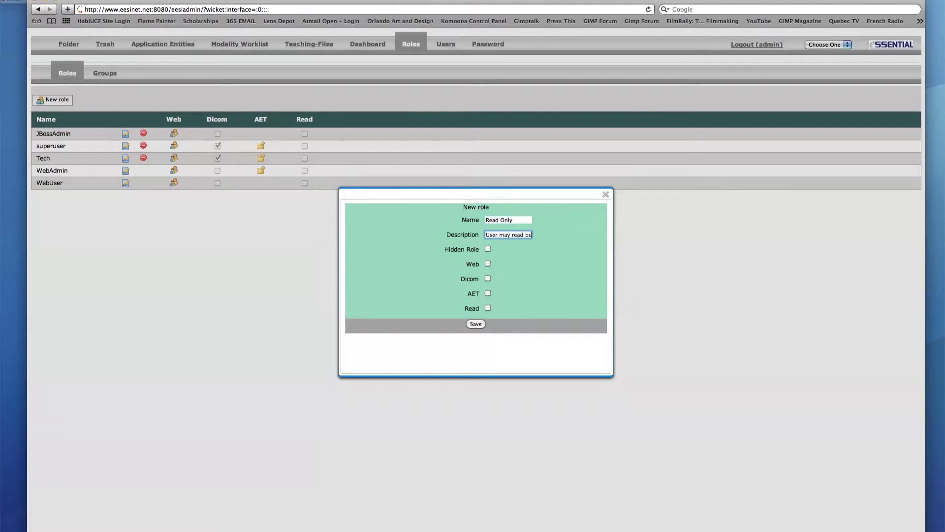
text(t not write, edit, or delete)
click(488, 263)
click(488, 308)
click(475, 324)
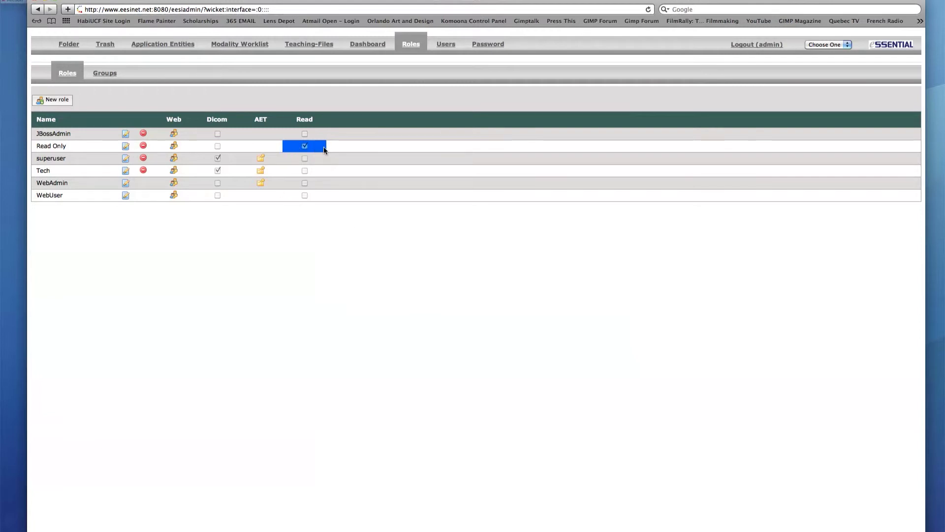
- Add Trash read, User read and Roles read to the Read Only role's web permissions
click(174, 147)
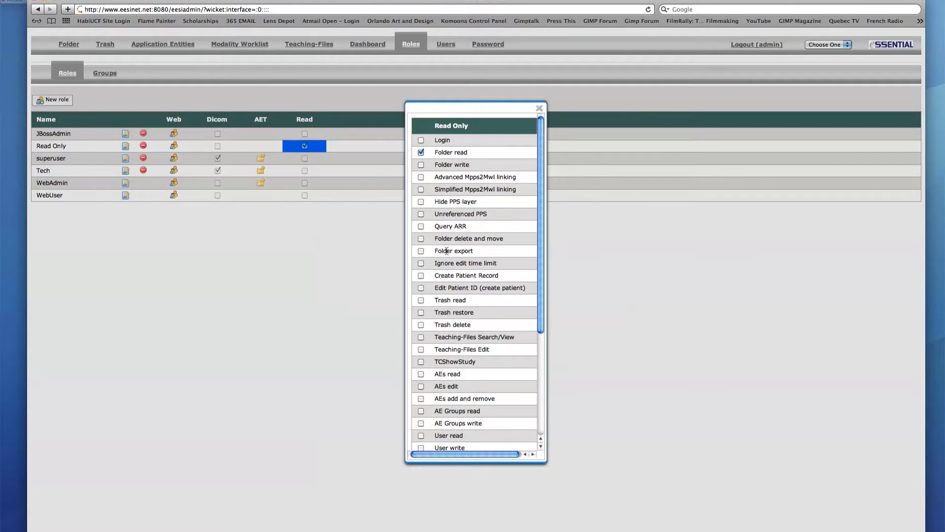
click(421, 301)
click(421, 435)
scroll(539, 338, down, 1)
drag(539, 338, 542, 438)
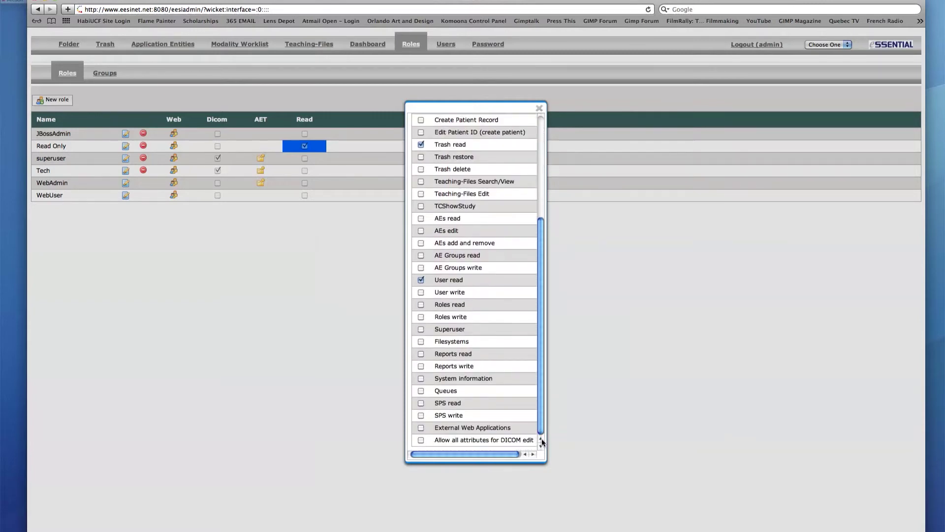
click(421, 304)
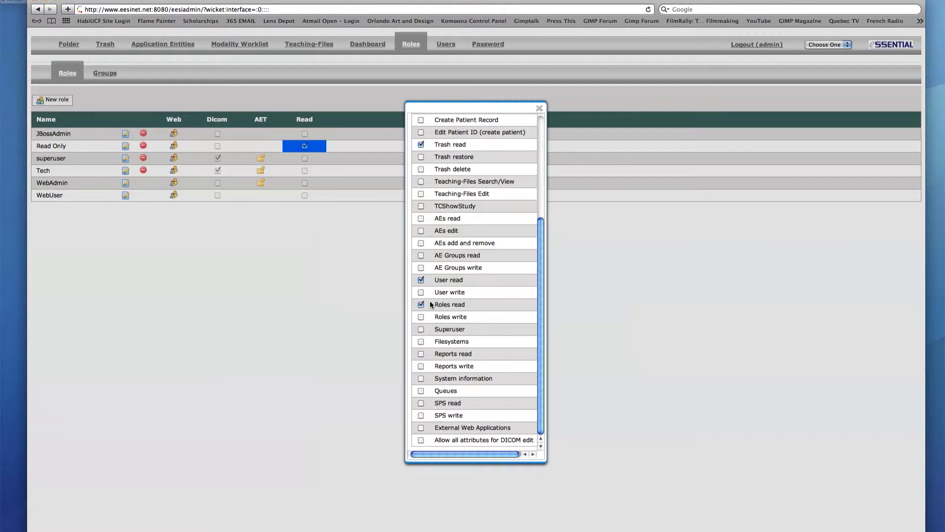
click(539, 109)
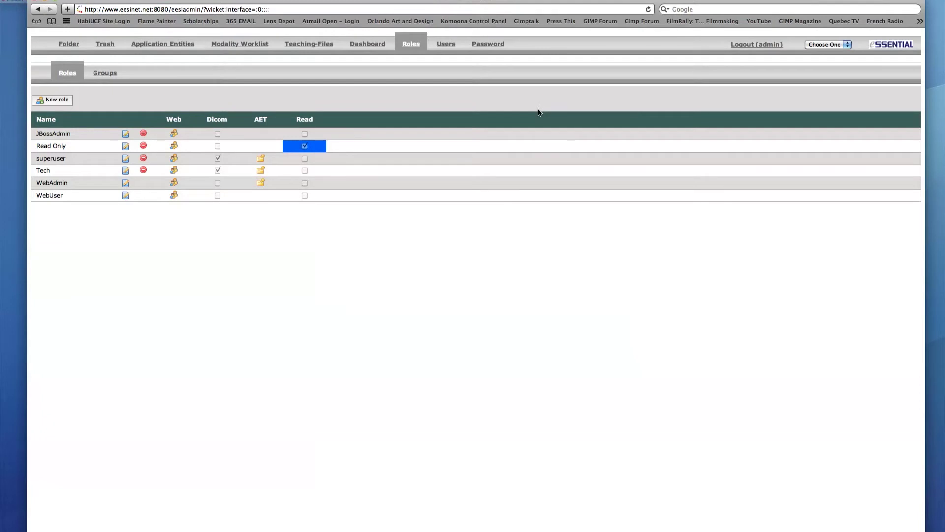
- Assign the Read Only role to the technician account MikeTech in the Users list
click(448, 49)
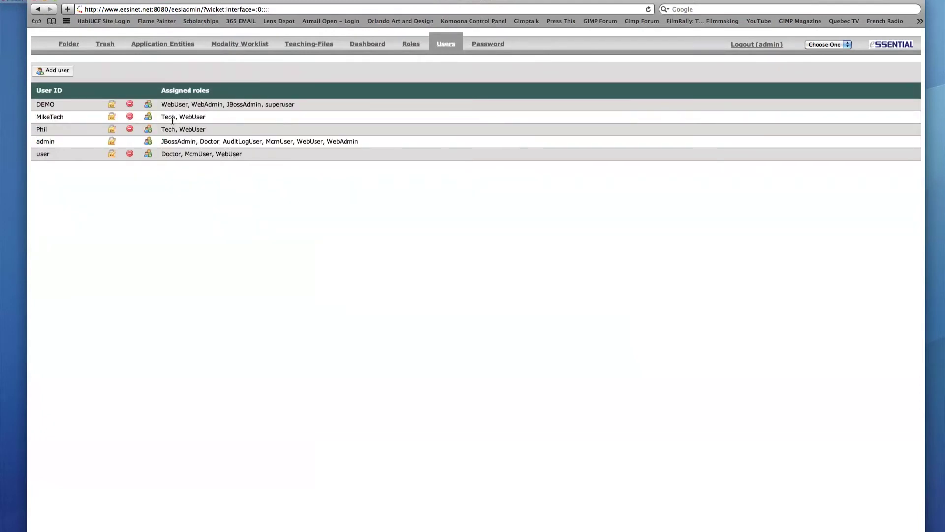
click(147, 117)
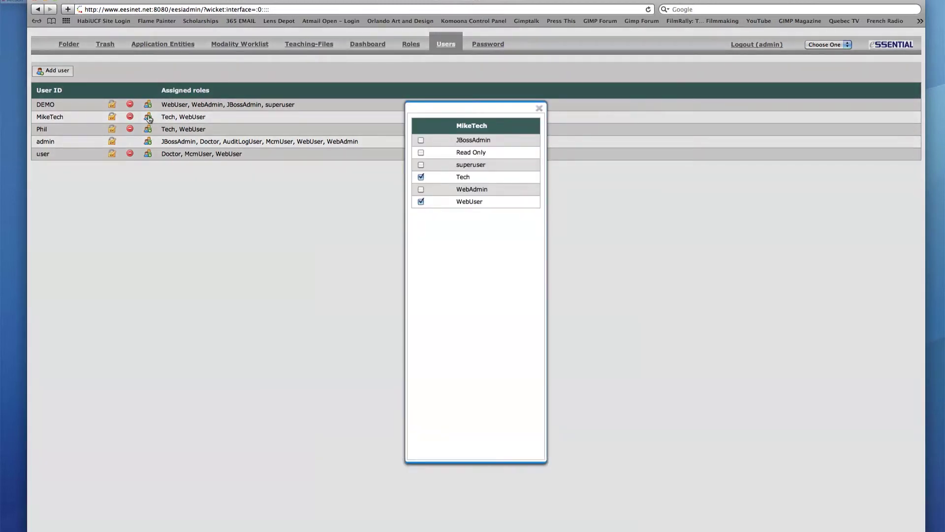
click(421, 153)
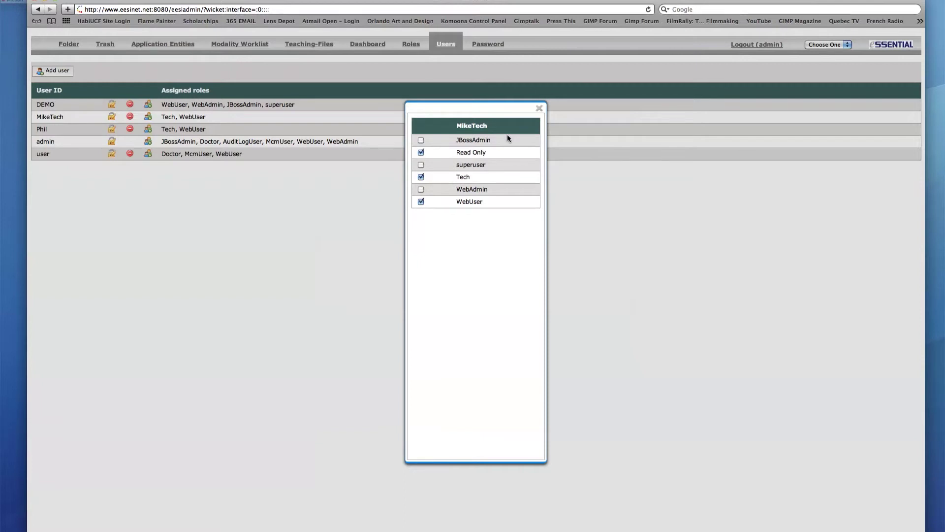
click(539, 108)
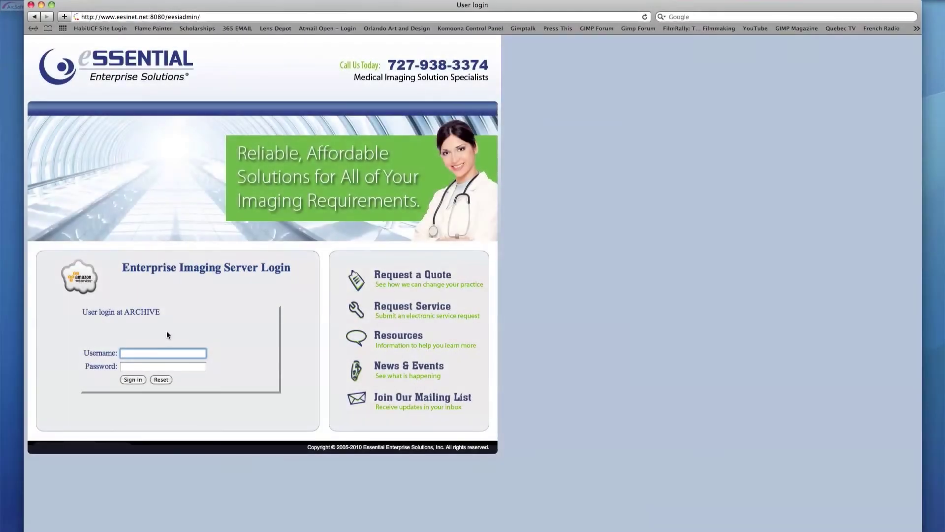
- Sign in with the technician account's username and password, which now holds the Read Only role
text(MikeTech)
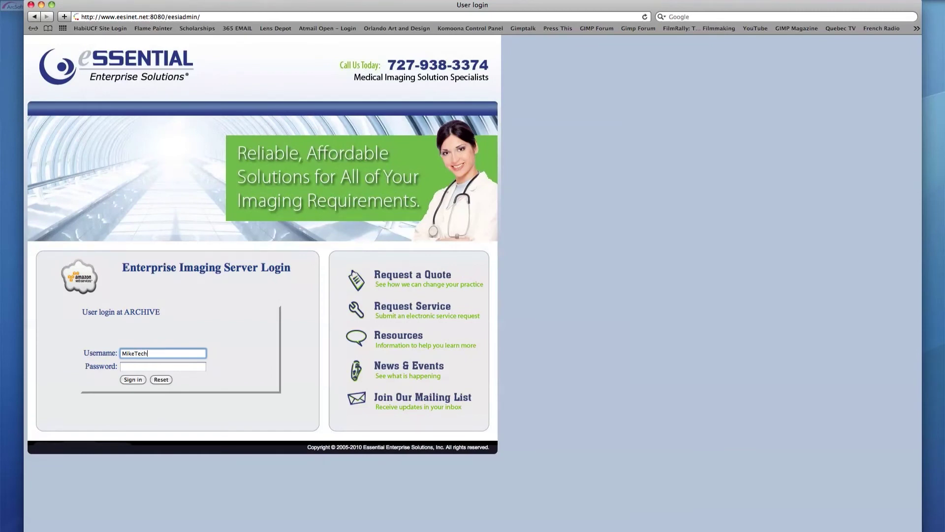
key(Tab)
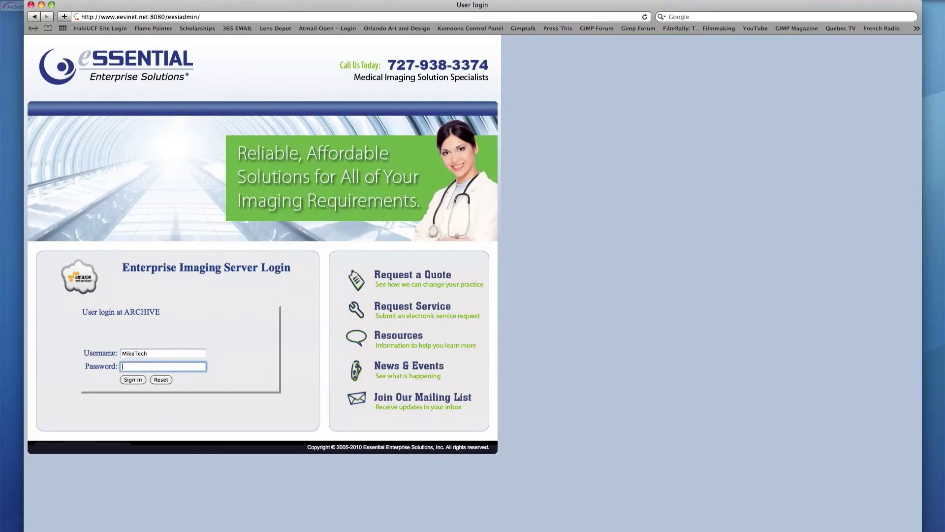
text(**********)
key(Return)
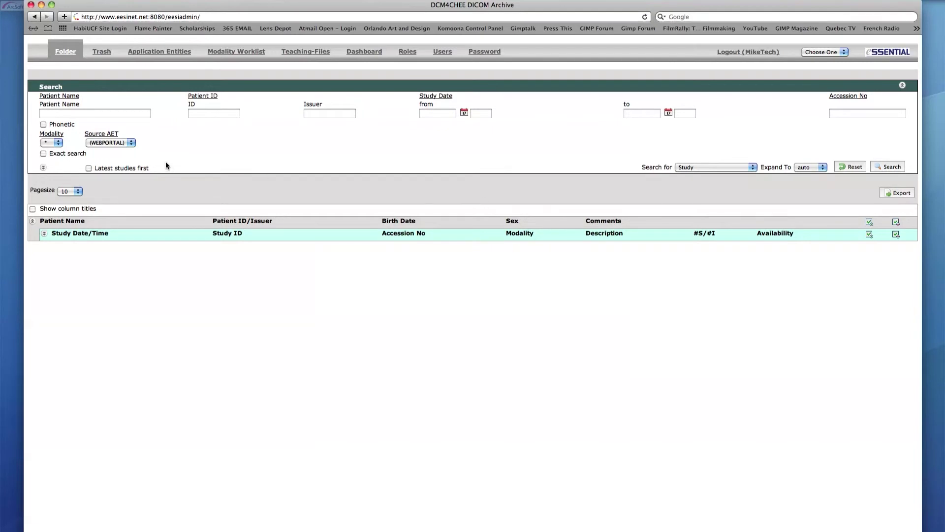
- Search studies with source AET EESICLOUD, then with VS1
click(131, 143)
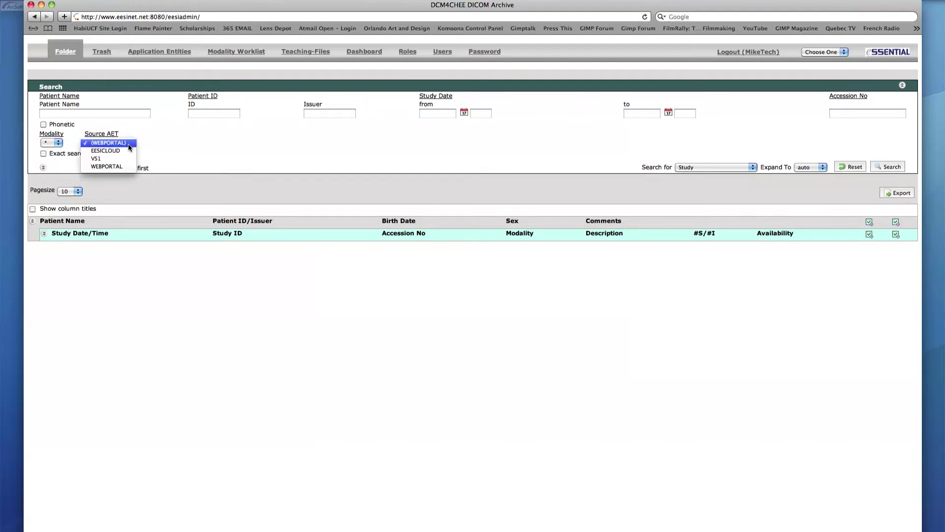
click(128, 152)
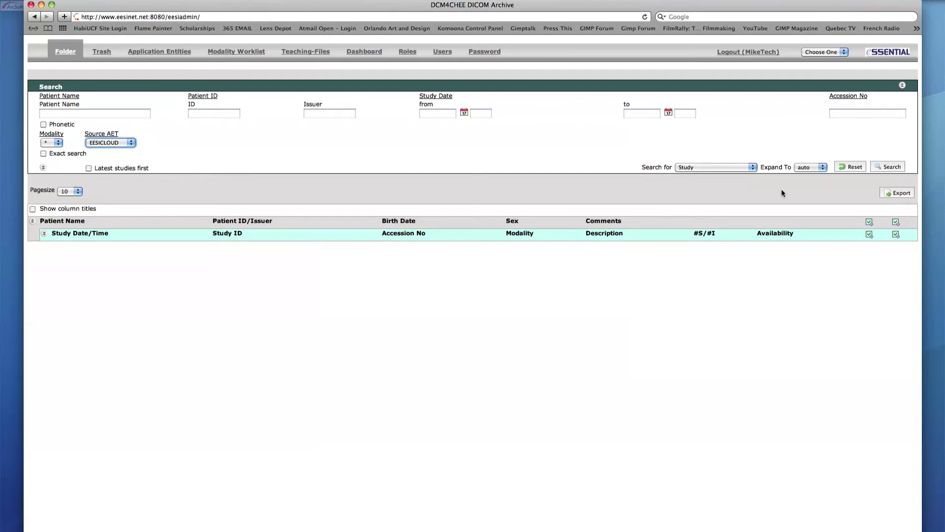
click(888, 168)
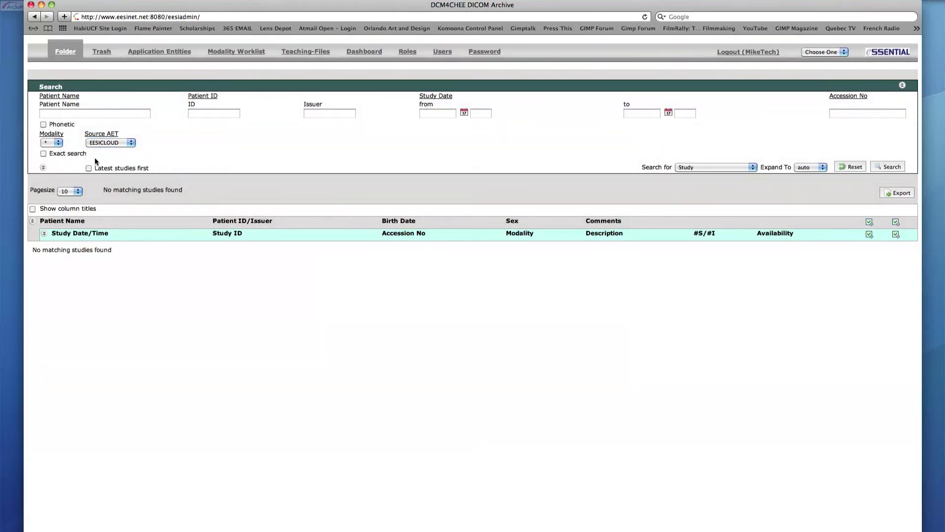
click(105, 142)
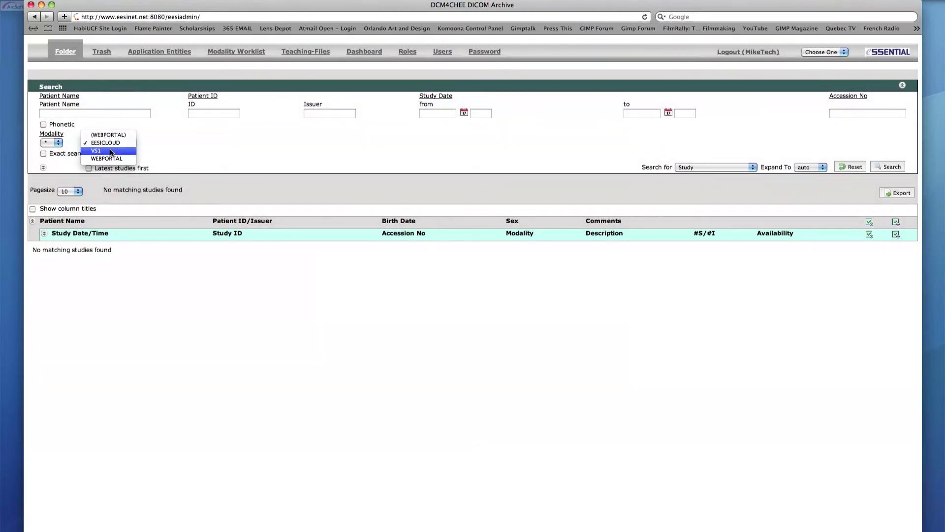
click(111, 152)
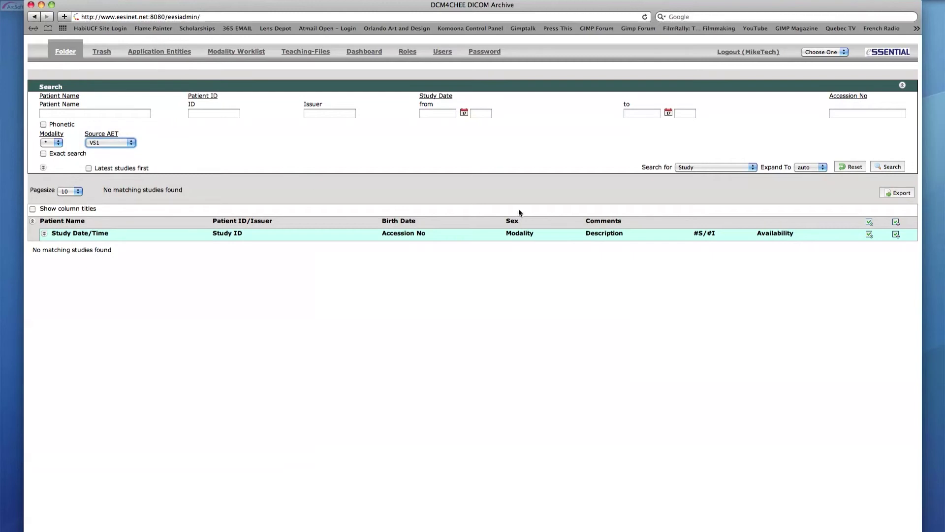
click(885, 167)
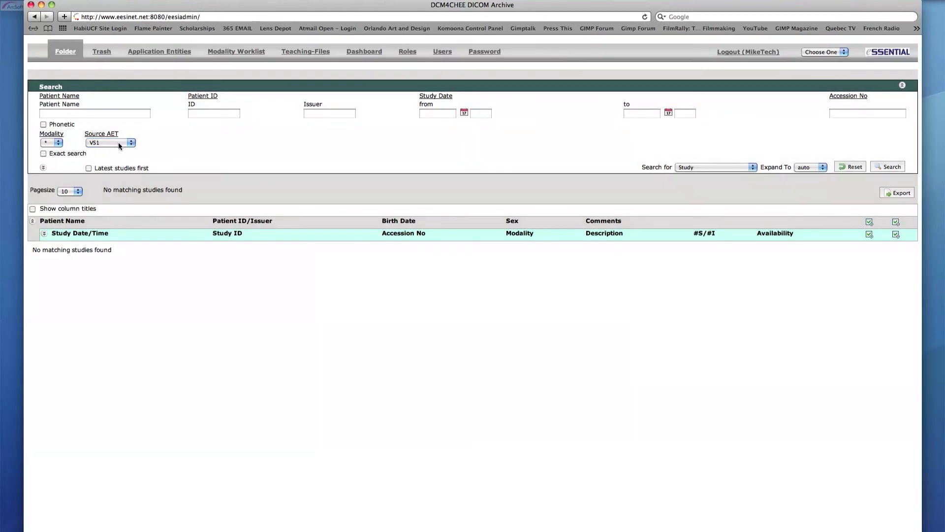
- Search WEBPORTAL studies, finding two, then view the empty Trash list
click(118, 142)
click(116, 153)
click(887, 166)
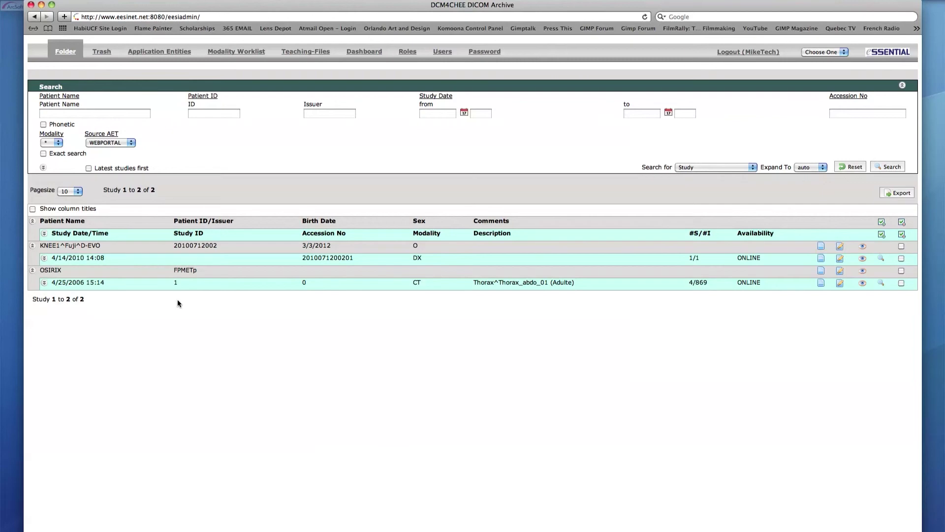
click(103, 54)
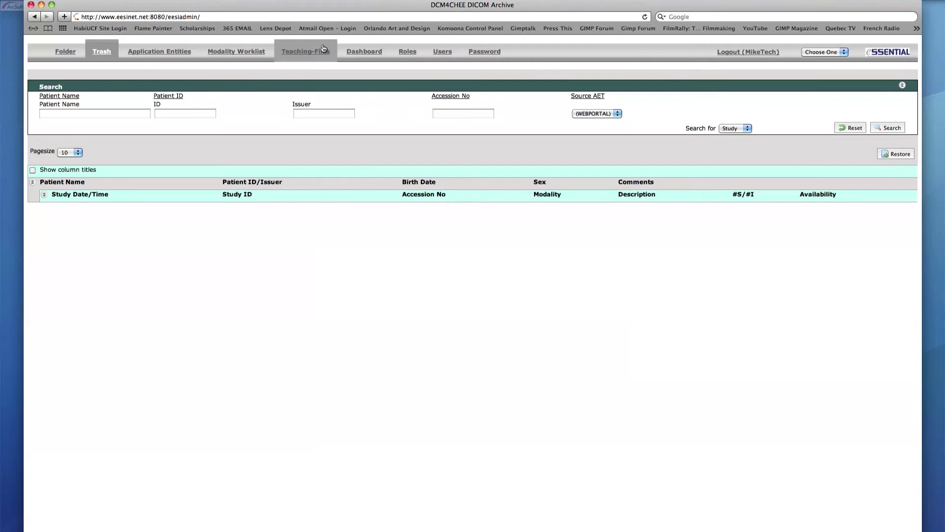
- Review the Application Entities list and the AE Groups with their AETs, then the Roles page
click(179, 53)
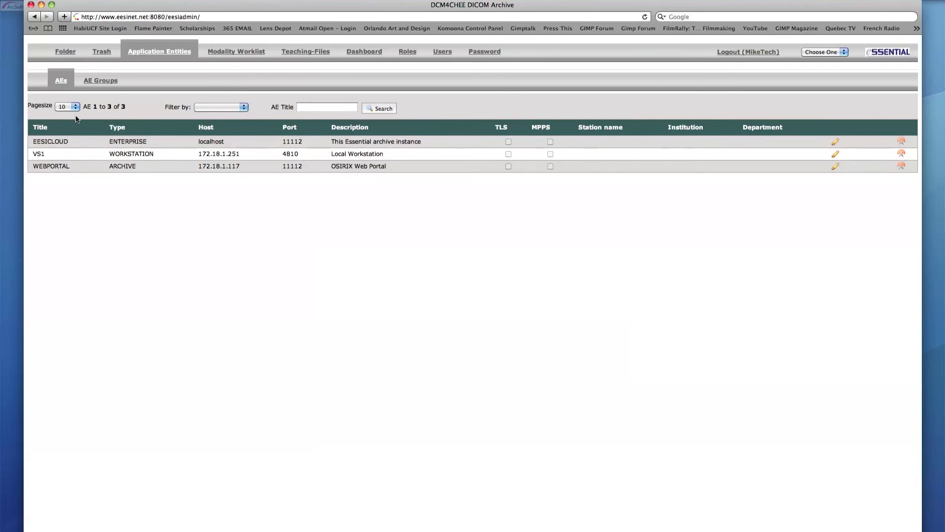
click(109, 82)
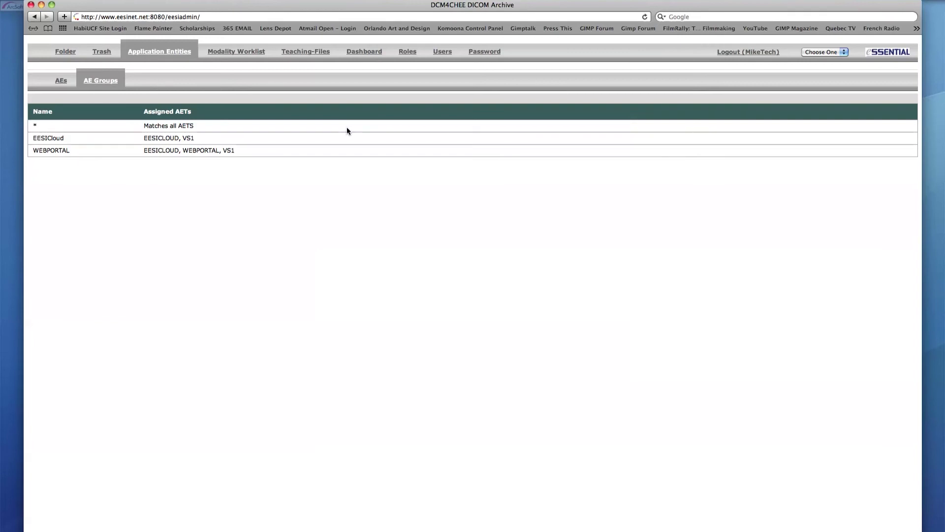
click(405, 58)
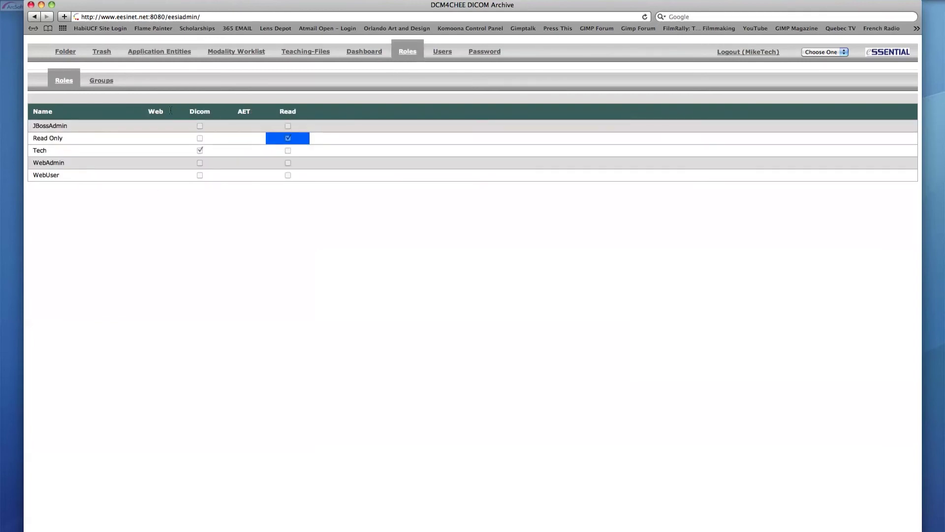
- As the technician, browse the Groups and Users lists, then return to the Roles table
click(107, 81)
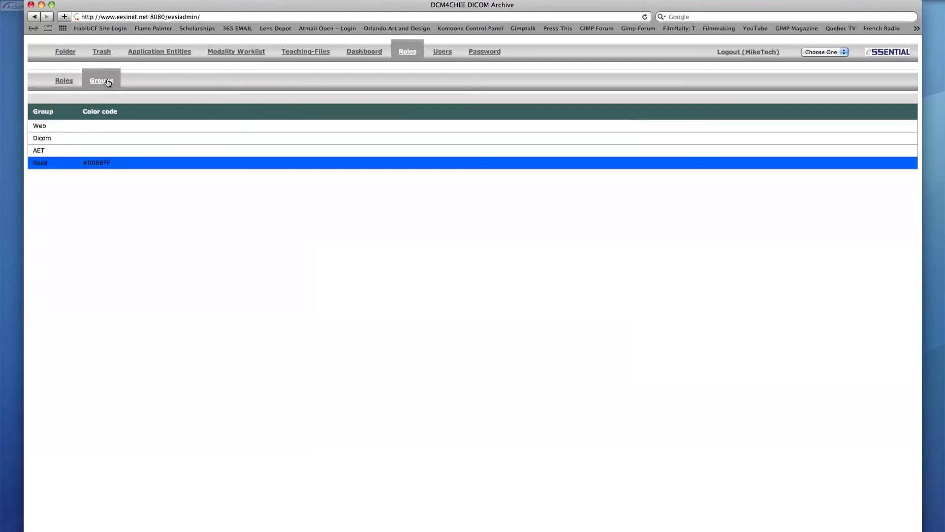
click(436, 55)
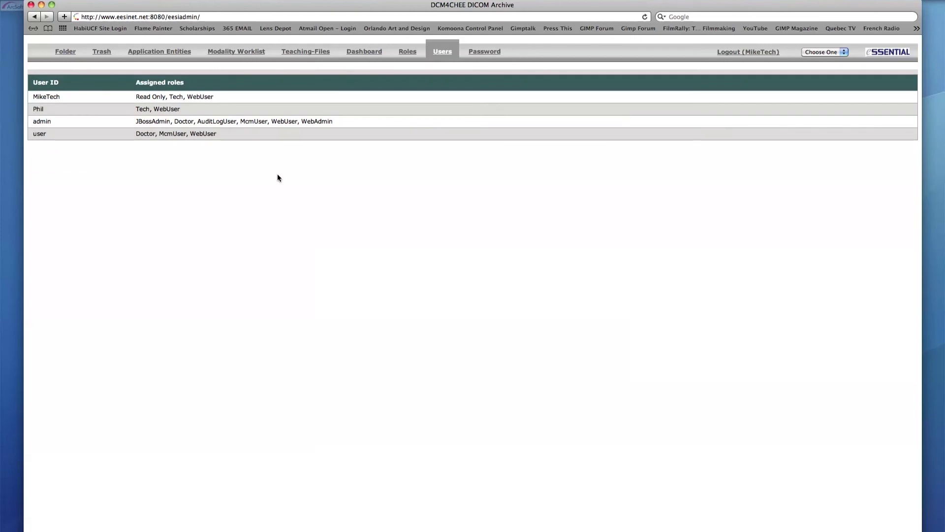
click(408, 53)
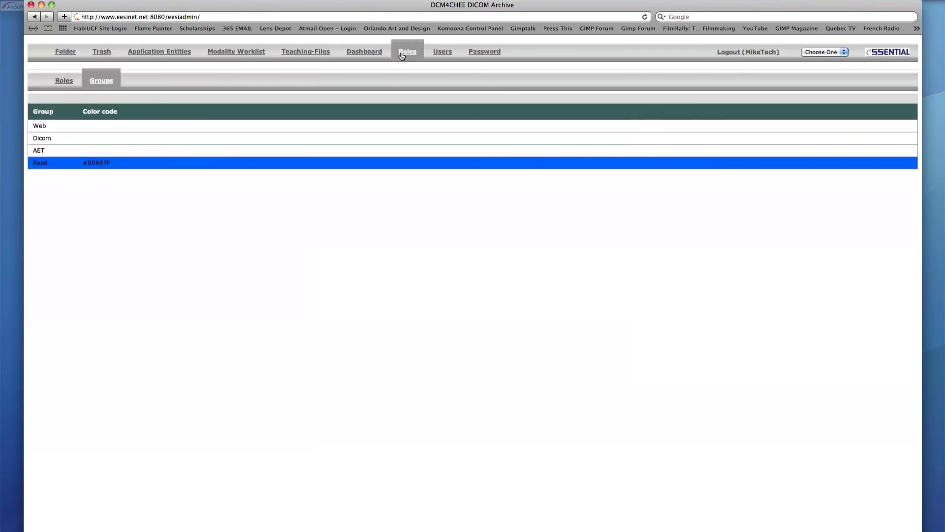
click(63, 81)
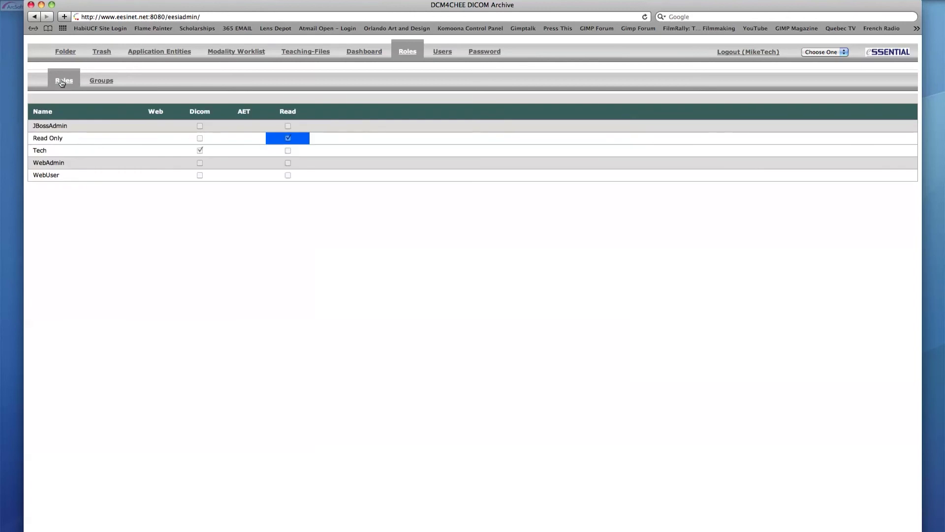